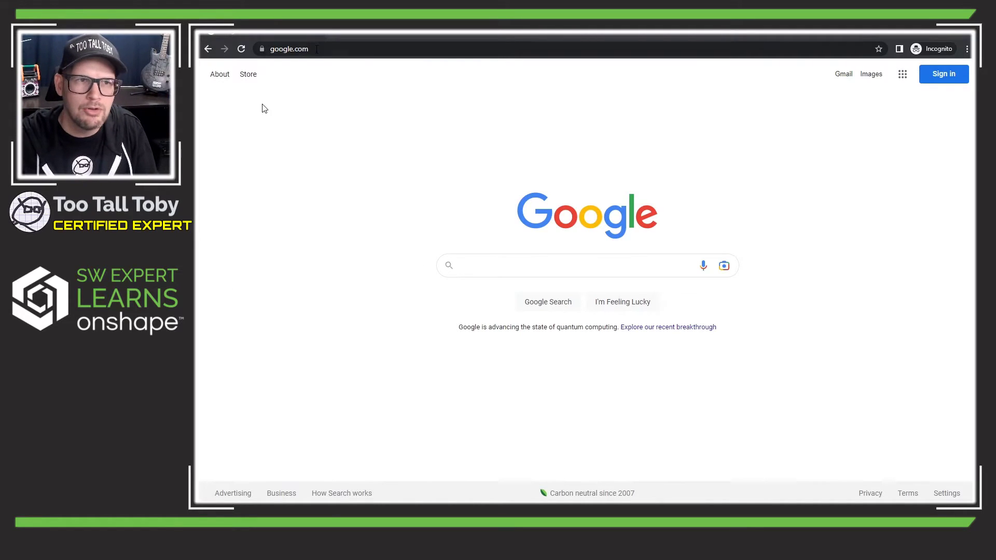
Step: Go to onshape.com/free in Chrome to load the Onshape Free sign-up page
click(325, 49)
text(onshape.com)
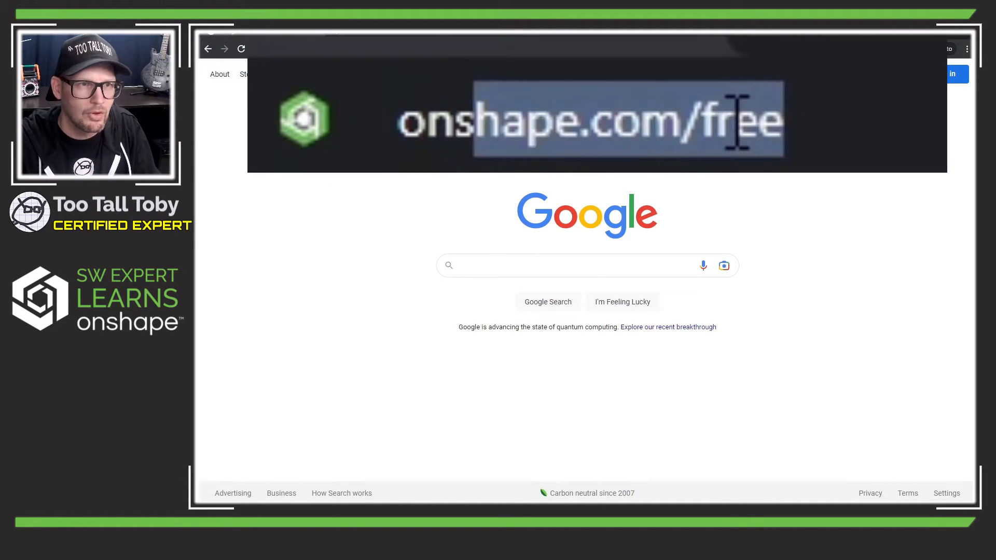
text(/free)
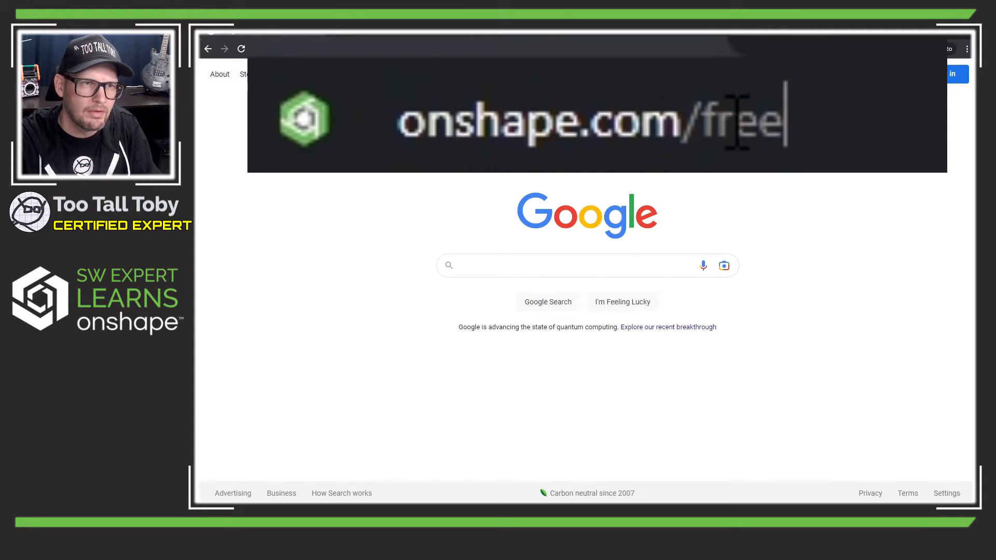
key(Return)
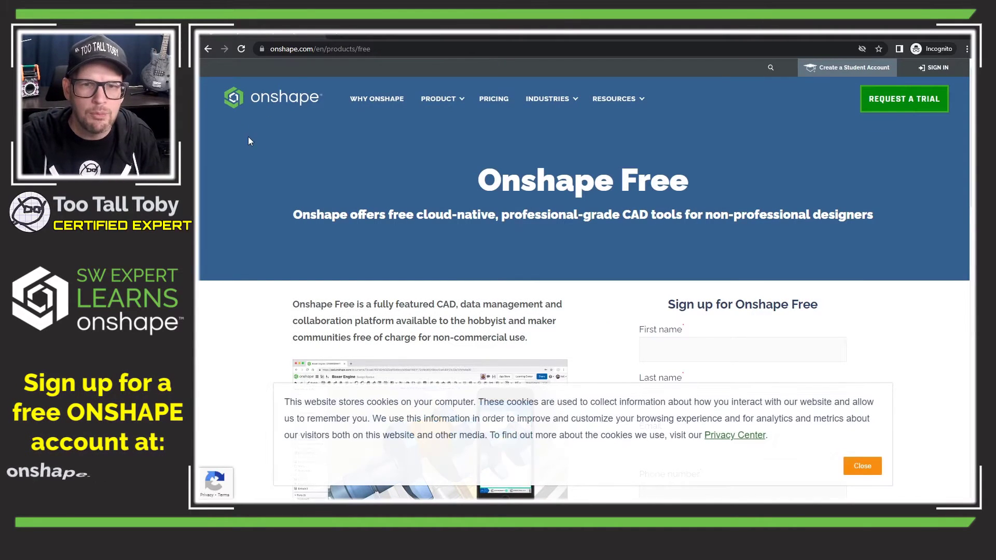
Step: Fill in the first name, last name and e-mail address on the sign-up form
scroll(560, 186, down, 1)
scroll(560, 186, down, 1)
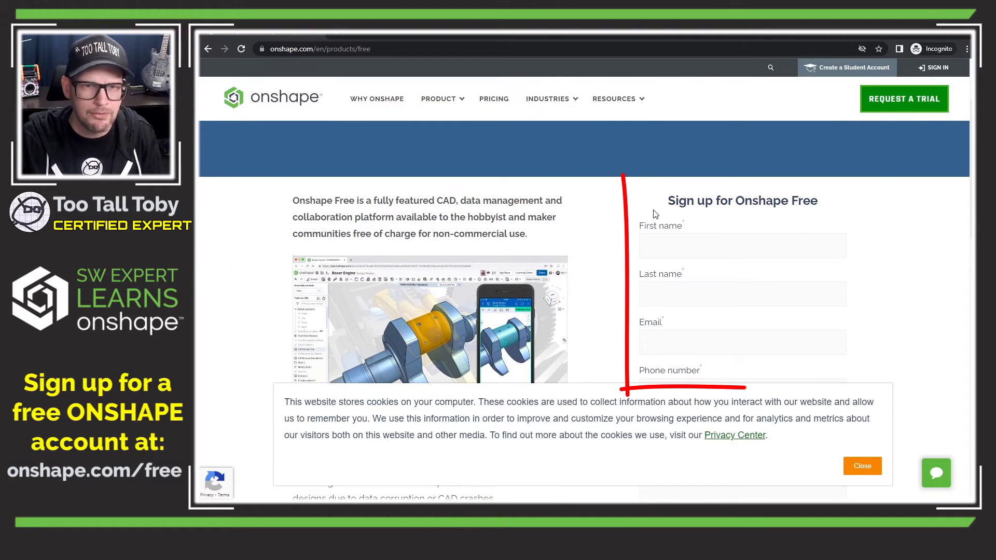
drag(672, 208, 817, 204)
click(720, 242)
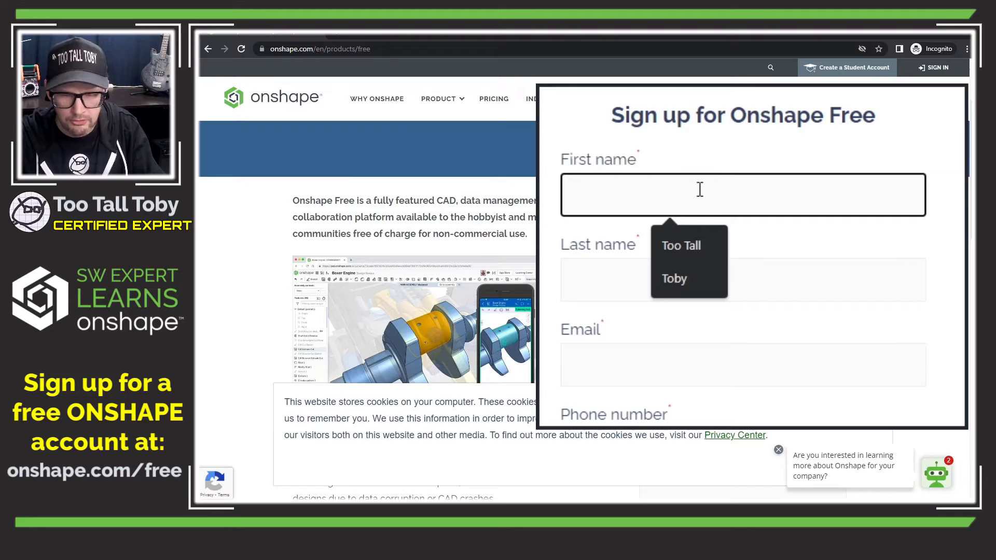
text(Too Tall)
key(Tab)
text(Toby)
key(Tab)
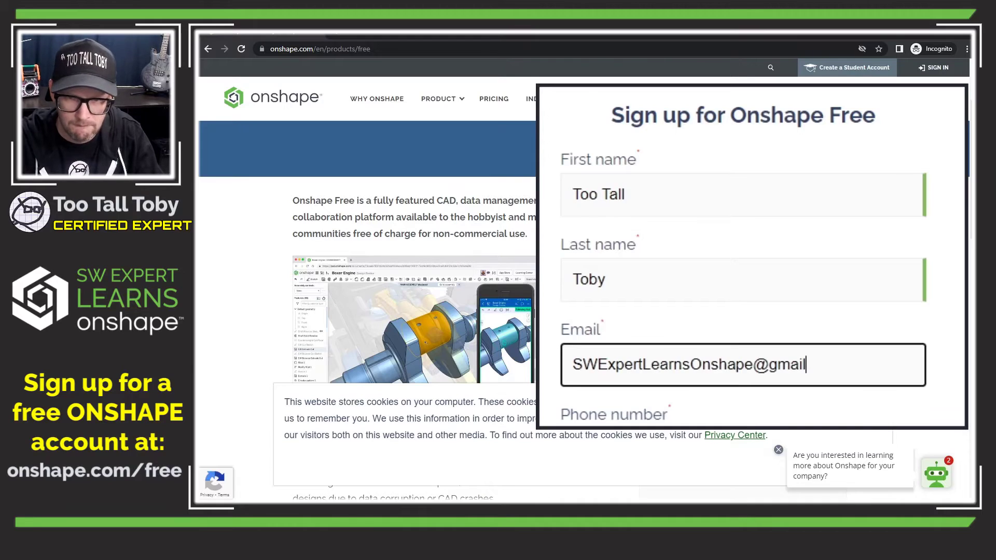
Step: Enter the phone number, choose Hobbyist / Maker, and name the referring video channel
scroll(679, 296, down, 2)
click(669, 270)
text([phone number])
scroll(844, 330, down, 2)
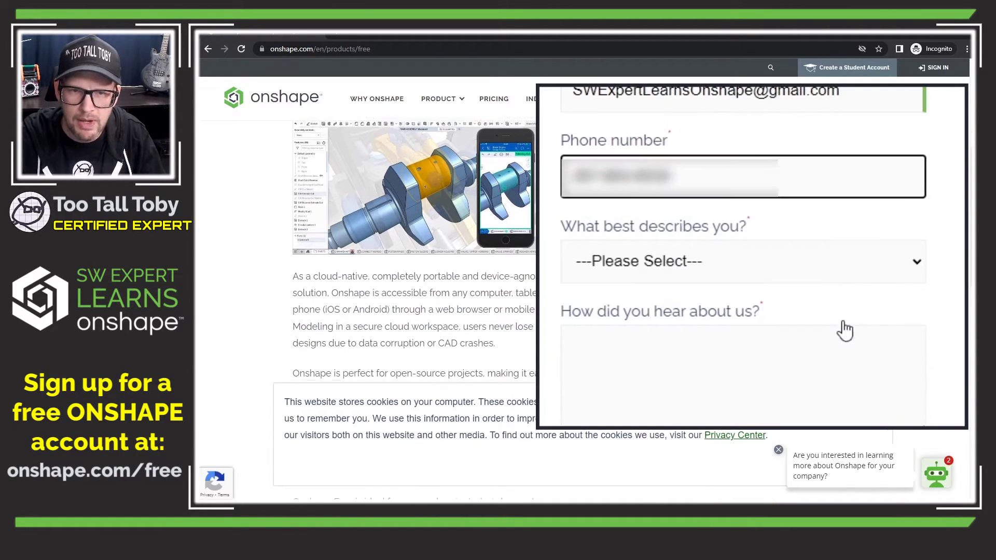
click(917, 262)
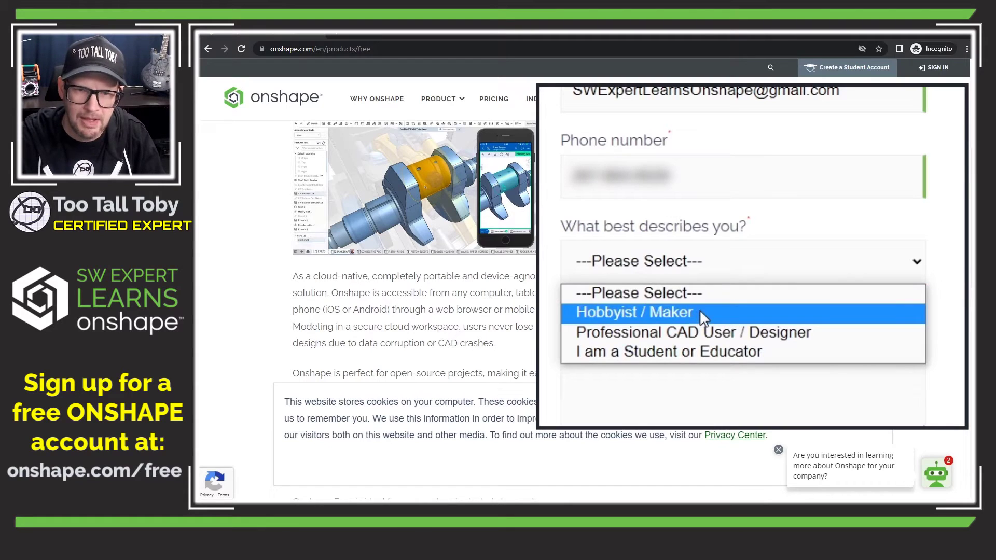
click(648, 313)
click(659, 376)
text(TooTallToby's Videos)
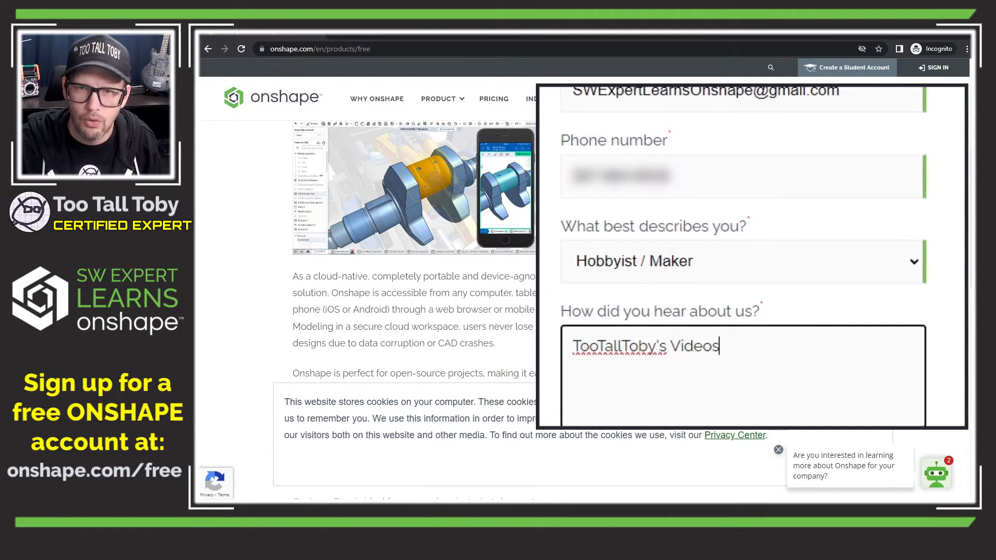
Step: Tick the contact consent checkbox and submit the sign-up form
scroll(579, 295, down, 3)
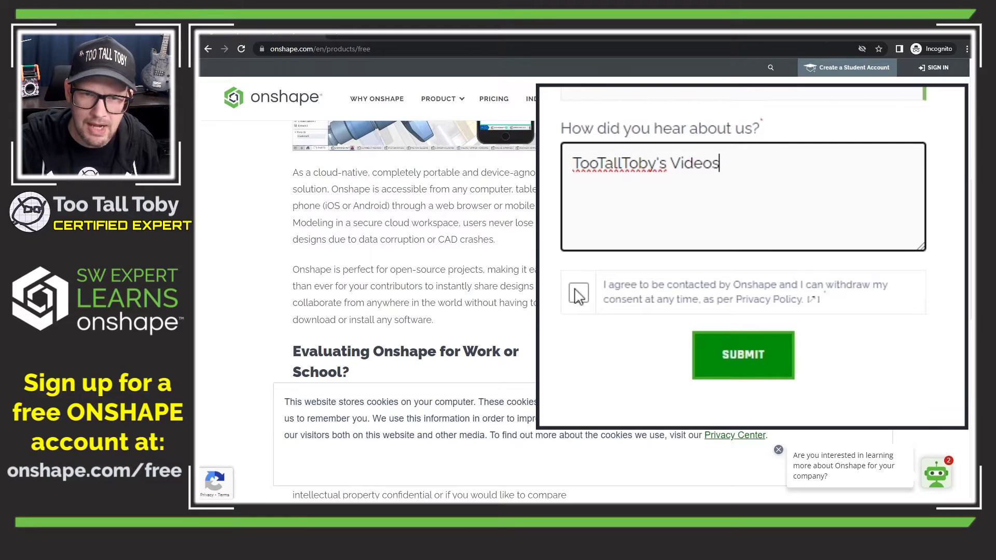
click(580, 296)
click(580, 296)
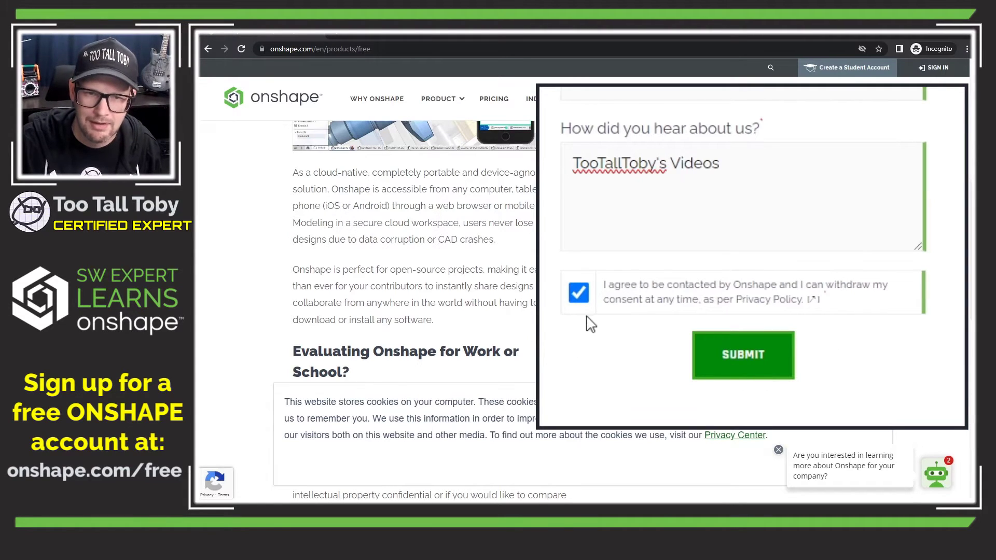
click(580, 292)
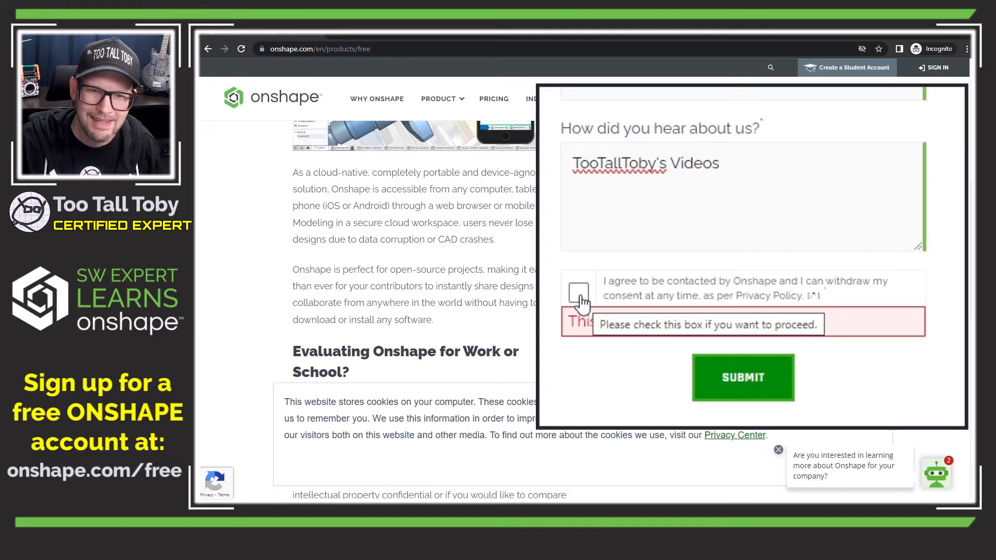
click(584, 299)
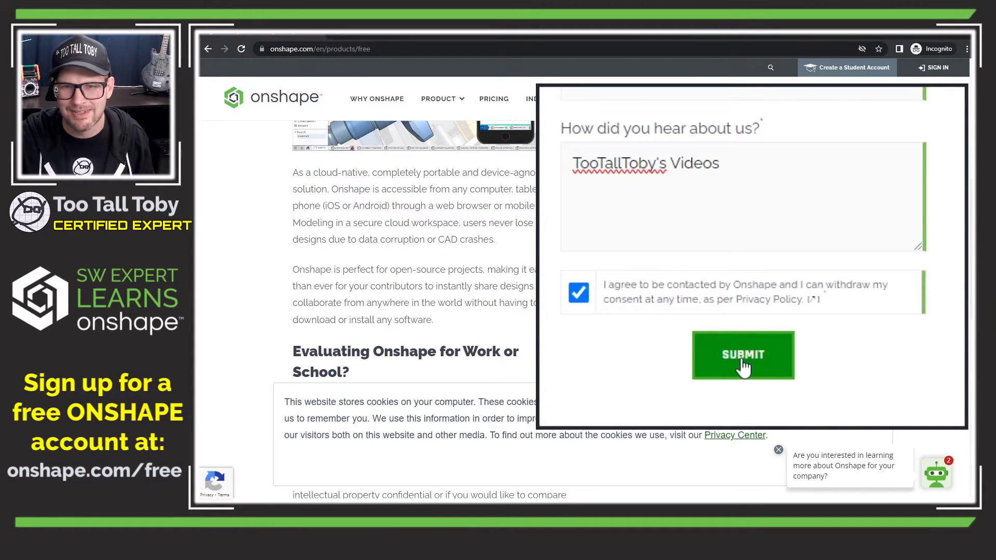
click(757, 367)
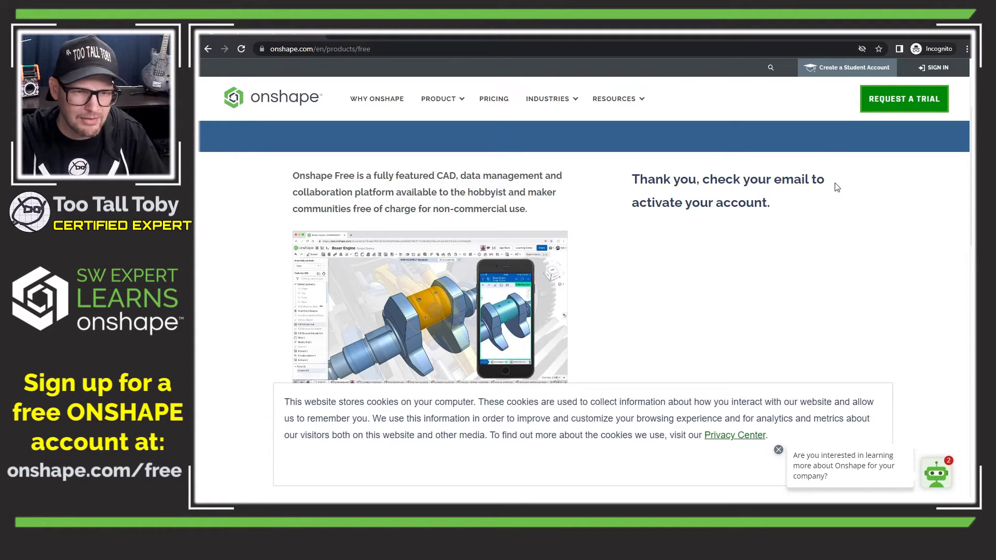
Step: Open the 'Your Onshape account is ready' email in Gmail and follow Activate Your Account
key(alt+Tab)
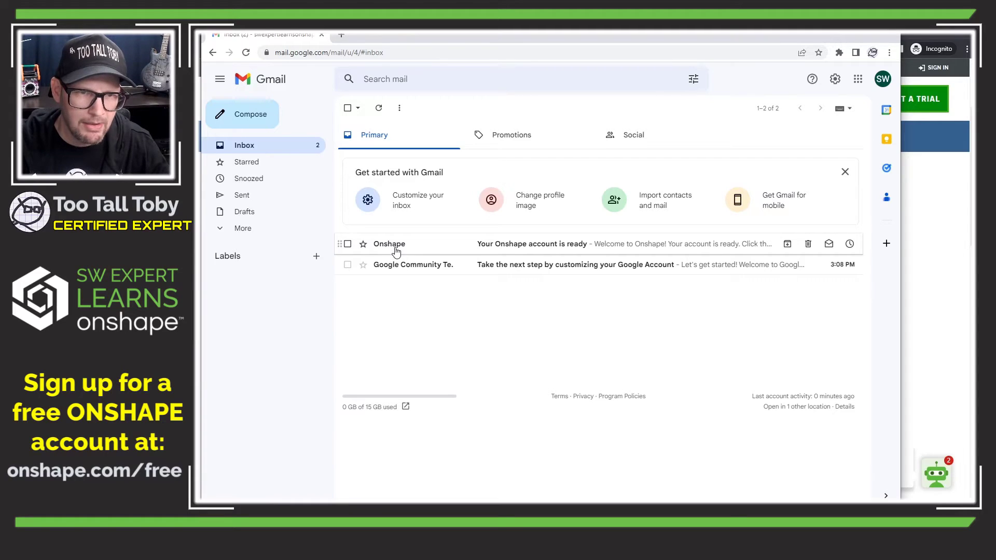
click(533, 250)
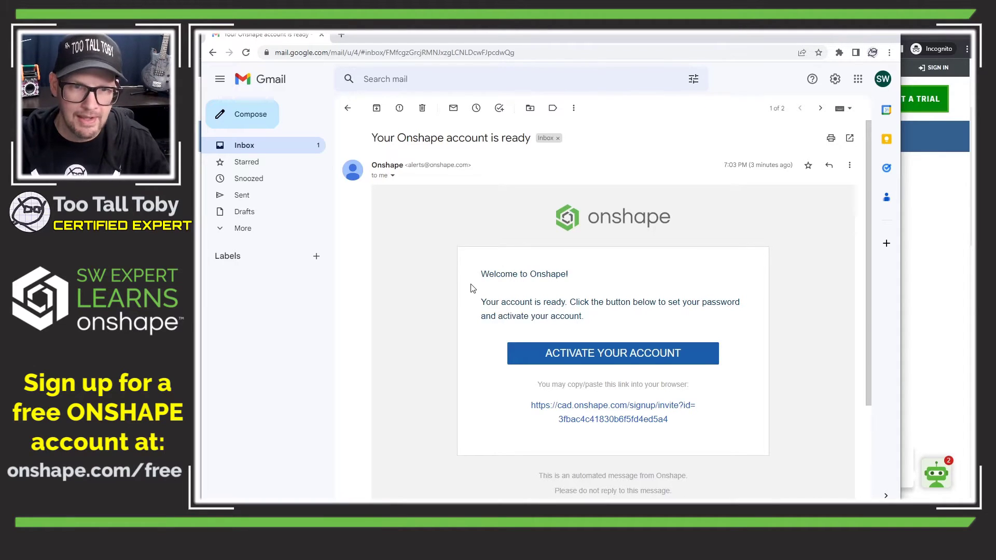
click(617, 359)
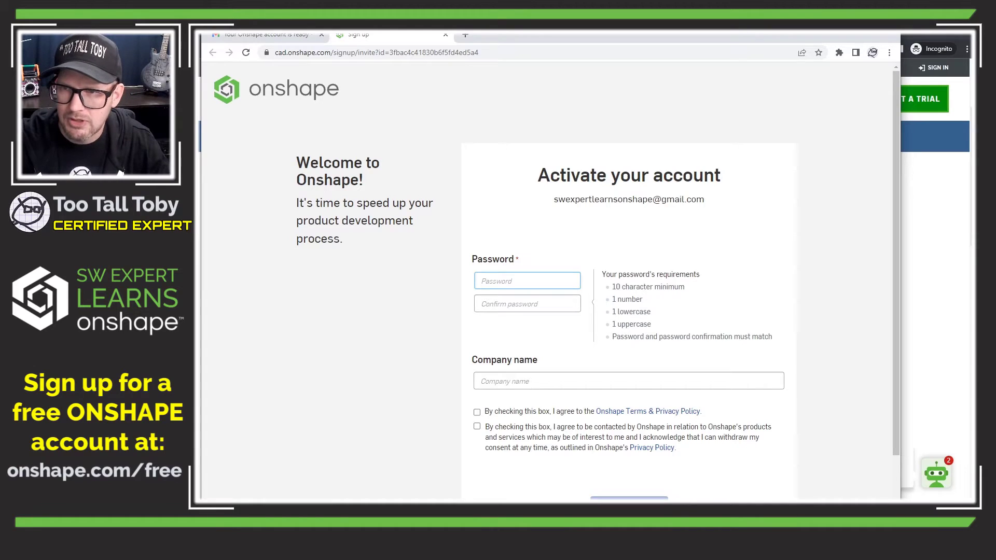
Step: Paste the account password into both password fields and enter the company name
key(ctrl+v)
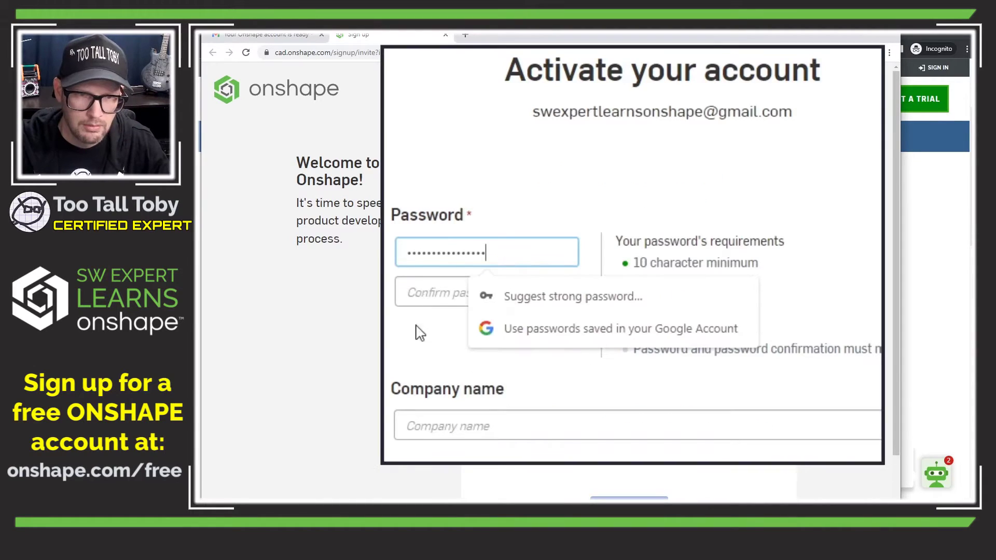
click(495, 303)
key(ctrl+v)
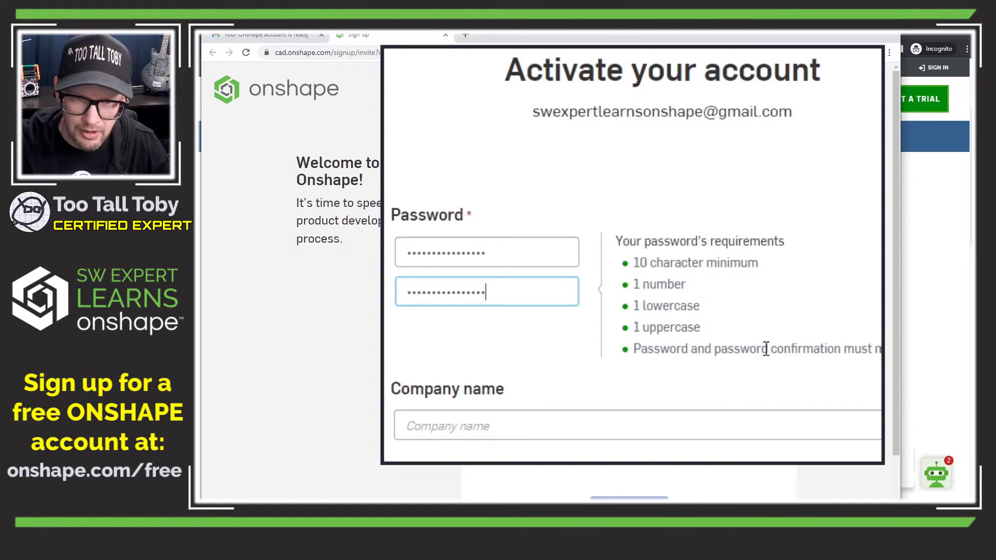
click(520, 427)
text(T)
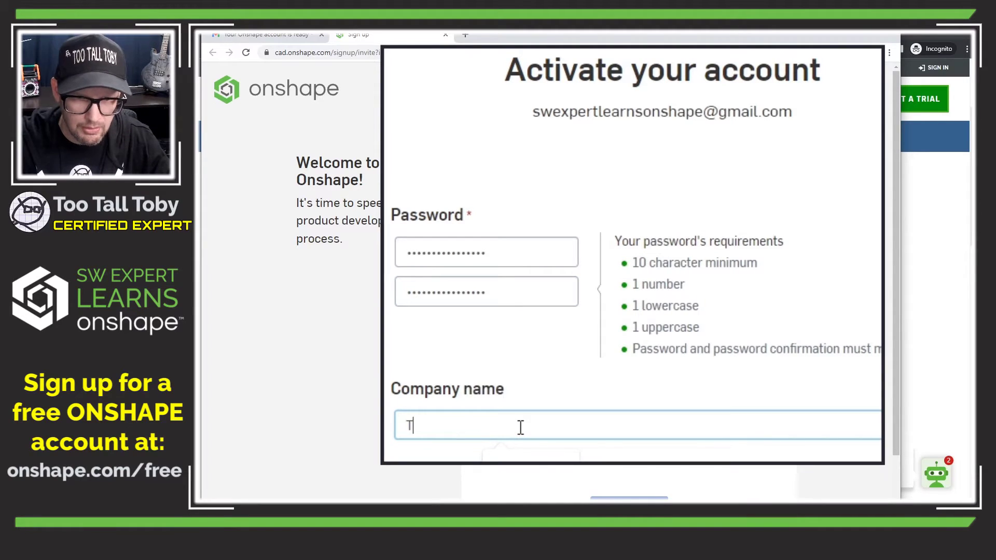
text(ooTallToby)
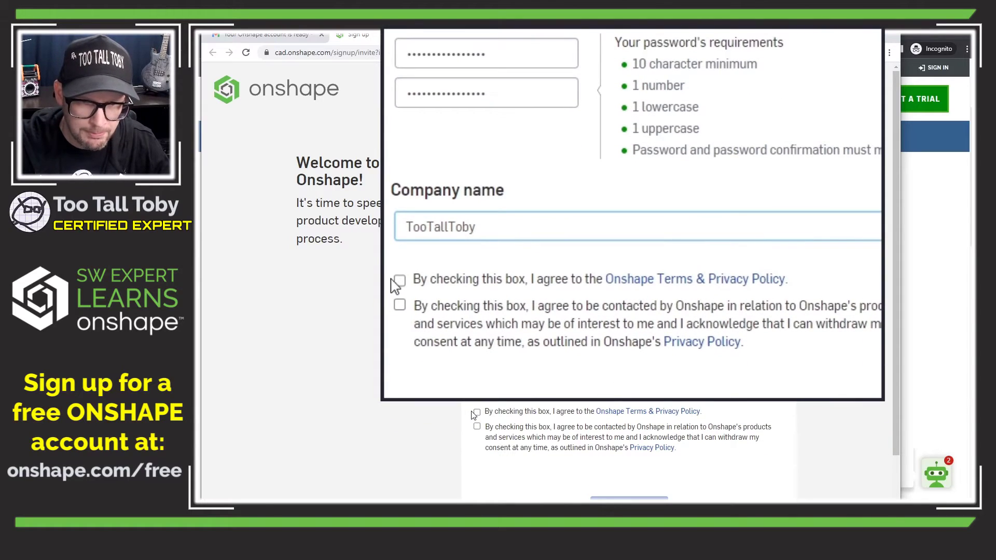
Step: Accept the Terms & Privacy Policy and product contact checkboxes, then submit
click(477, 413)
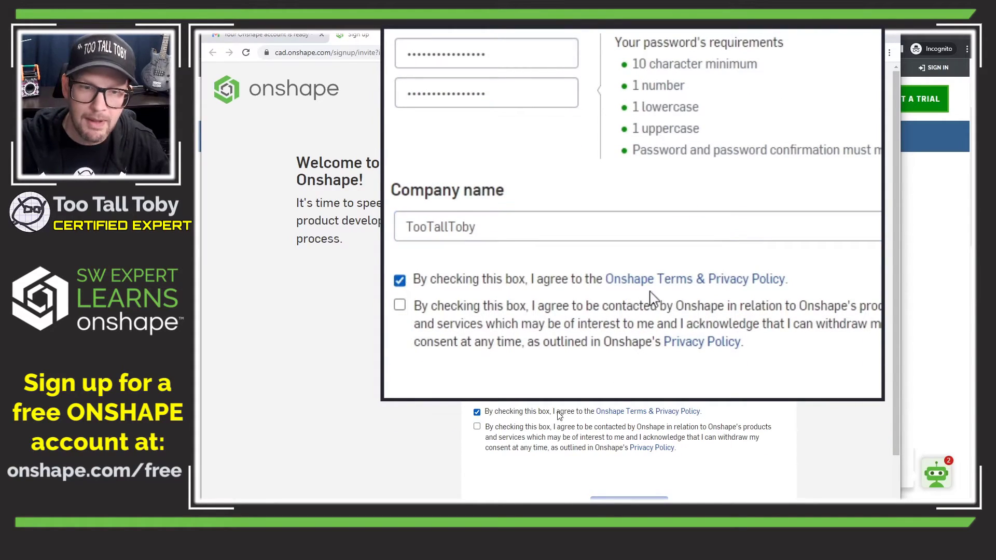
click(477, 427)
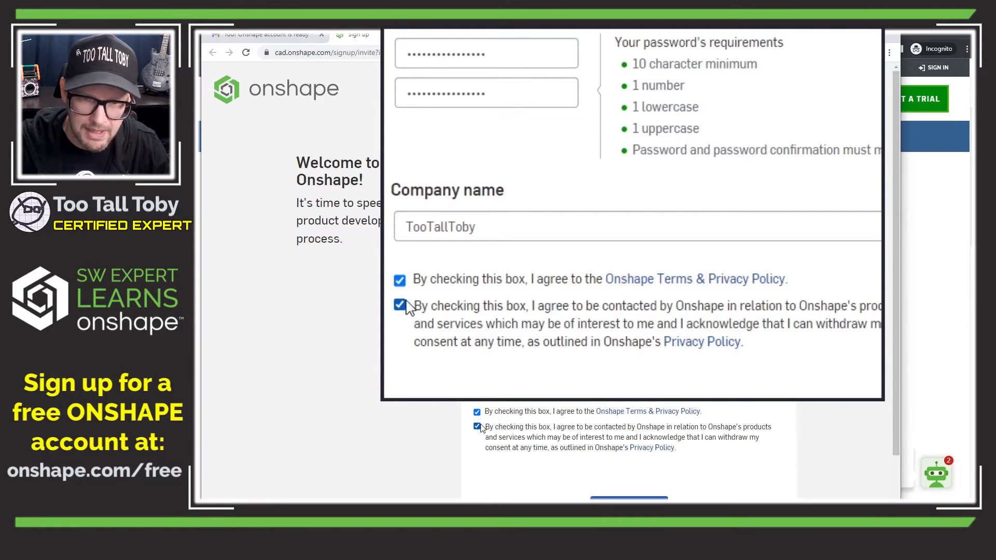
scroll(480, 429, down, 1)
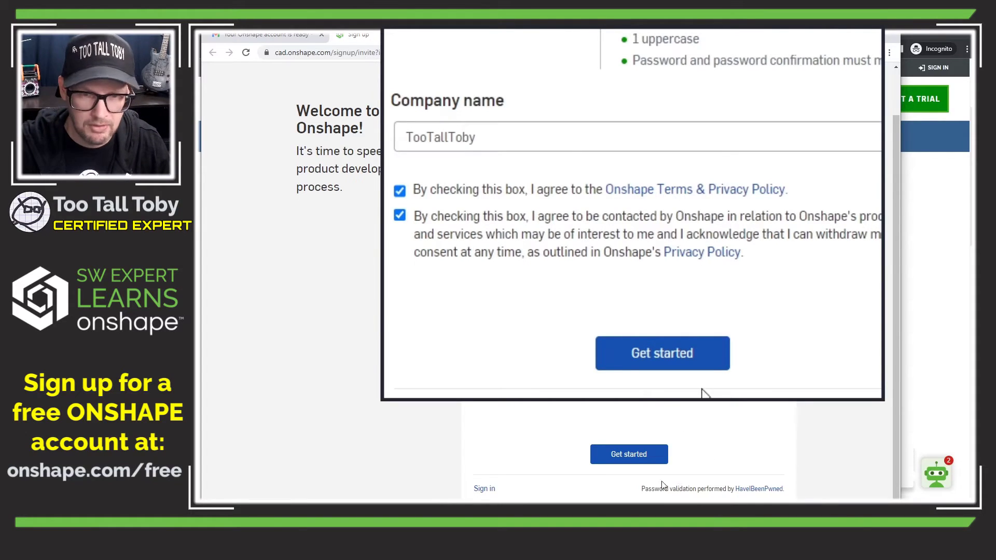
click(631, 456)
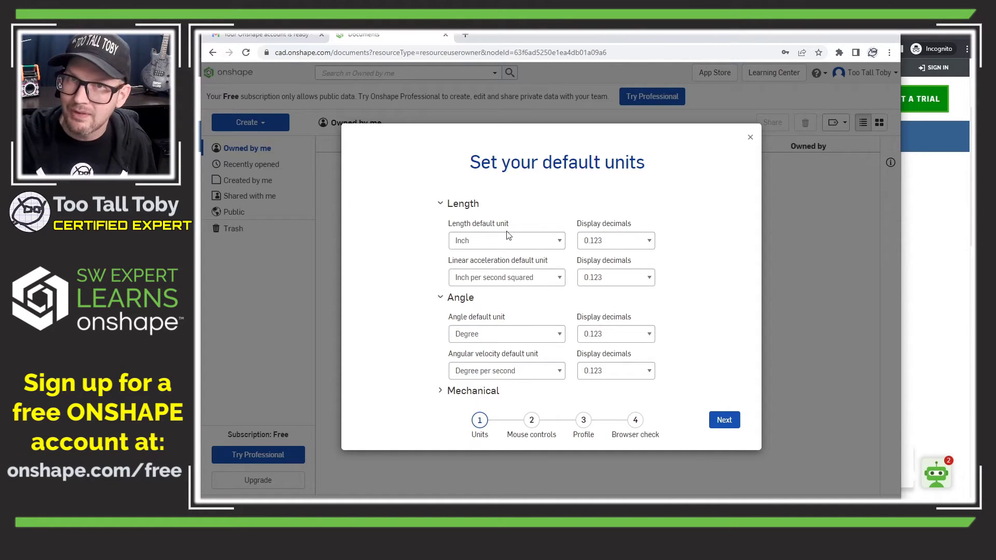
Step: Set length to Millimeter at 0.12 and acceleration to millimeter per second squared
click(558, 242)
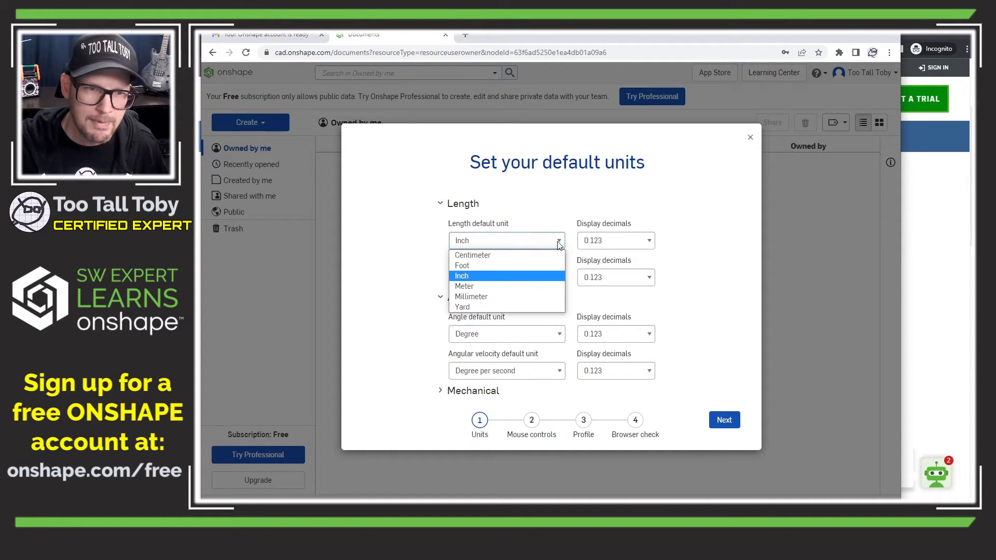
click(493, 297)
click(650, 242)
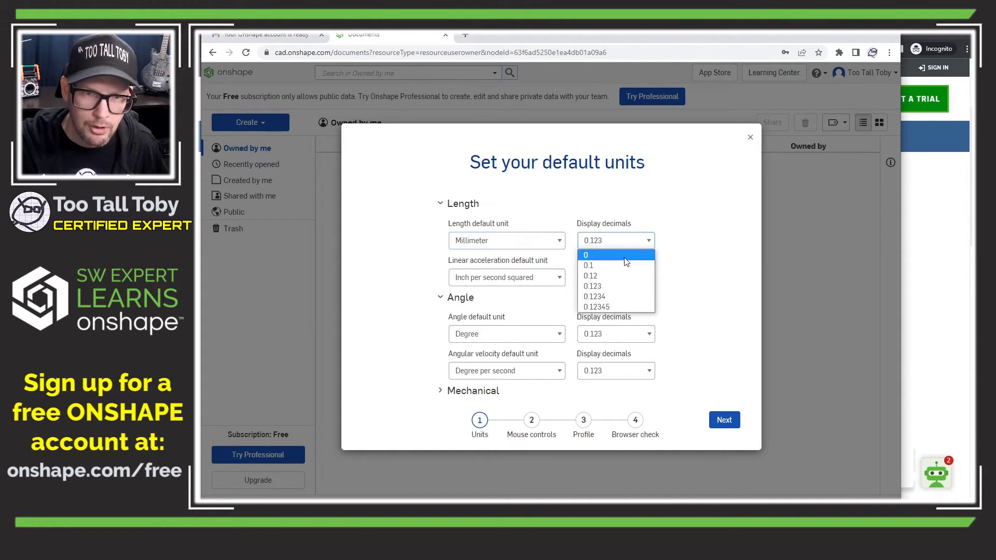
click(604, 276)
click(559, 279)
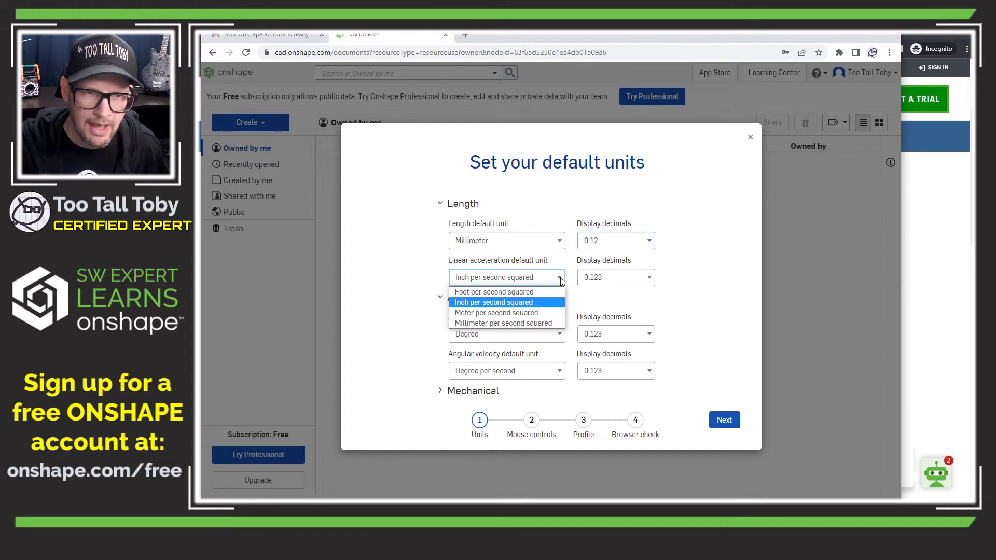
click(541, 322)
click(654, 283)
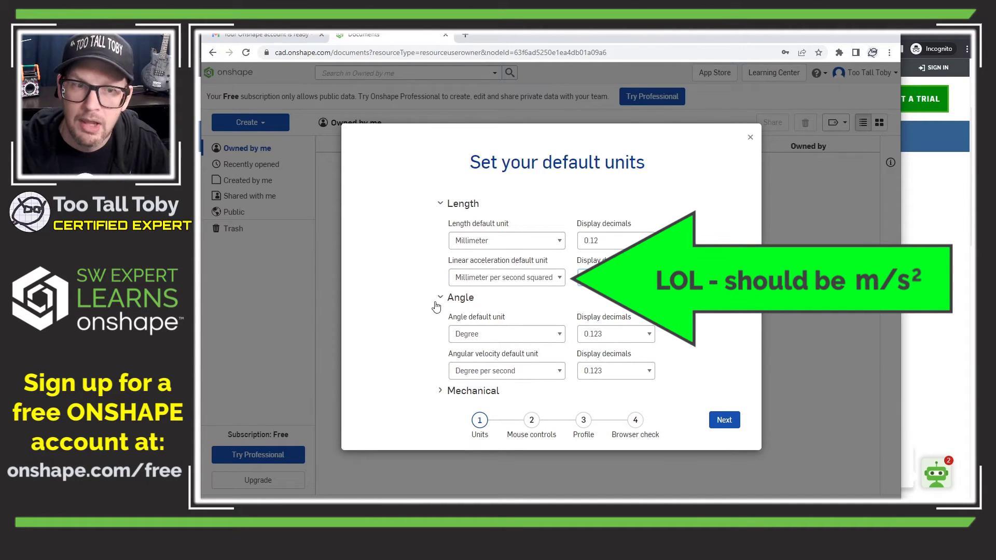
Step: Show angle and angular velocity with one decimal place
click(616, 334)
click(591, 360)
click(616, 371)
click(592, 396)
Step: Set Mechanical units to Gram, Newton, Newton-meter and Pascal, each at 0.1, and continue
click(472, 391)
click(555, 324)
click(460, 334)
click(612, 324)
click(502, 361)
click(467, 376)
click(502, 397)
click(470, 414)
click(502, 434)
click(462, 469)
scroll(742, 387, down, 1)
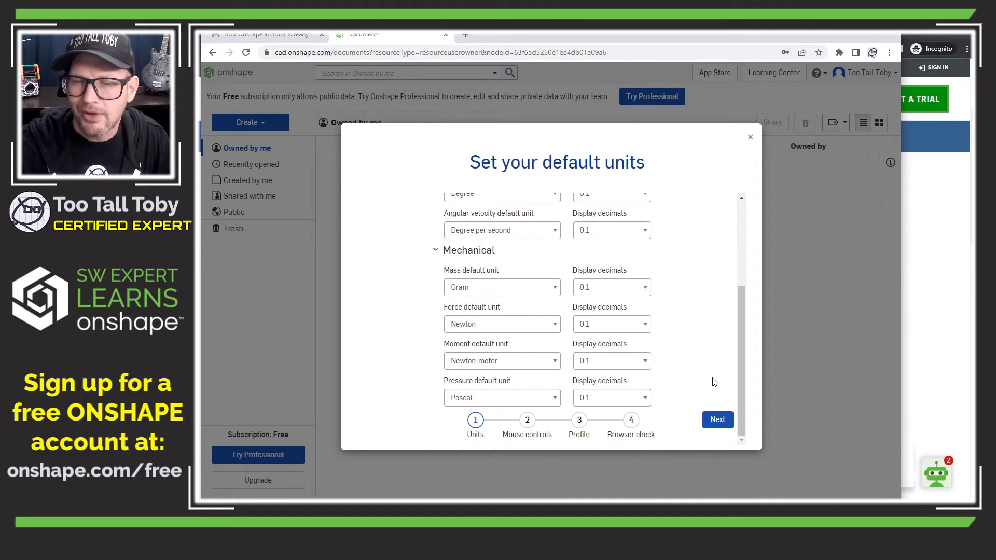
click(726, 423)
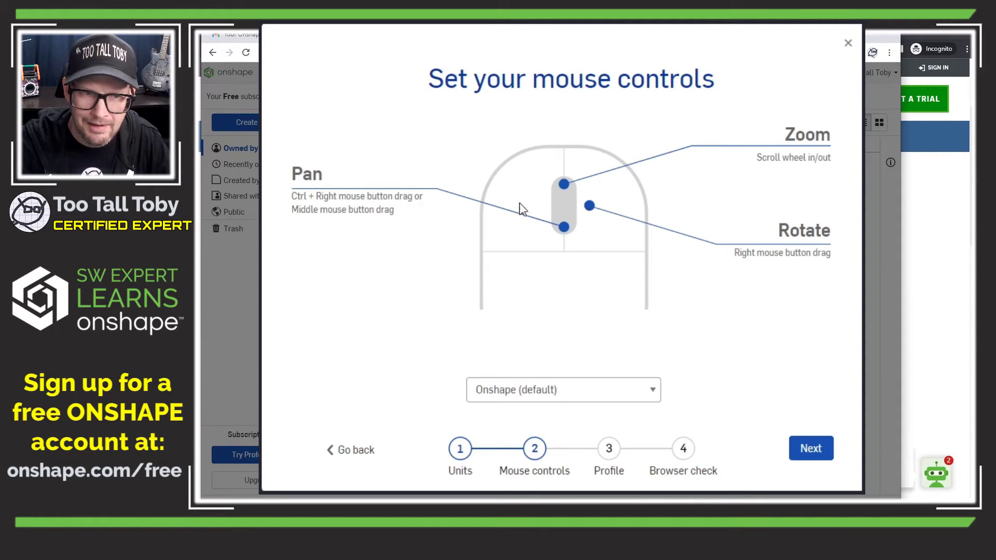
Step: Choose the SOLIDWORKS mouse control scheme from the dropdown
drag(291, 173, 324, 173)
click(324, 174)
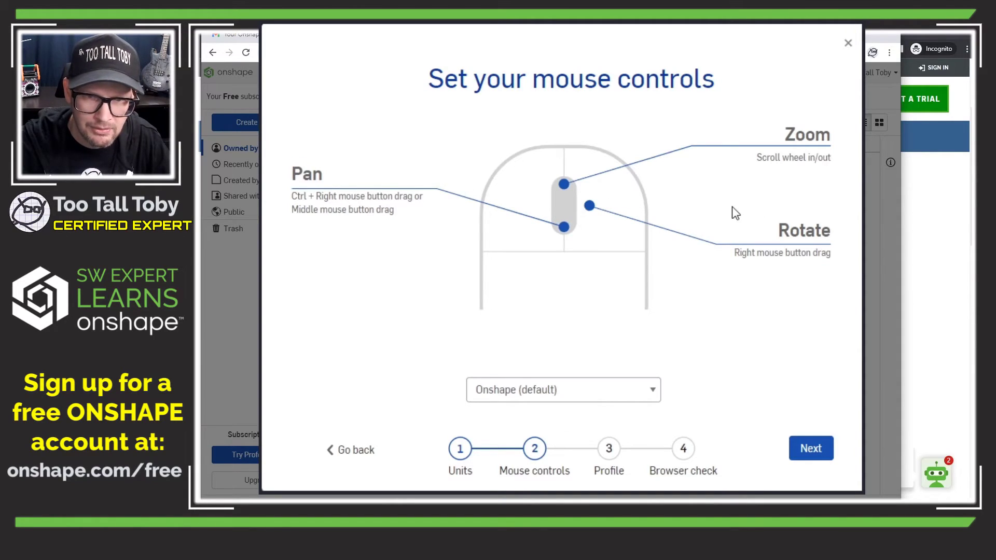
drag(789, 227, 789, 229)
click(791, 235)
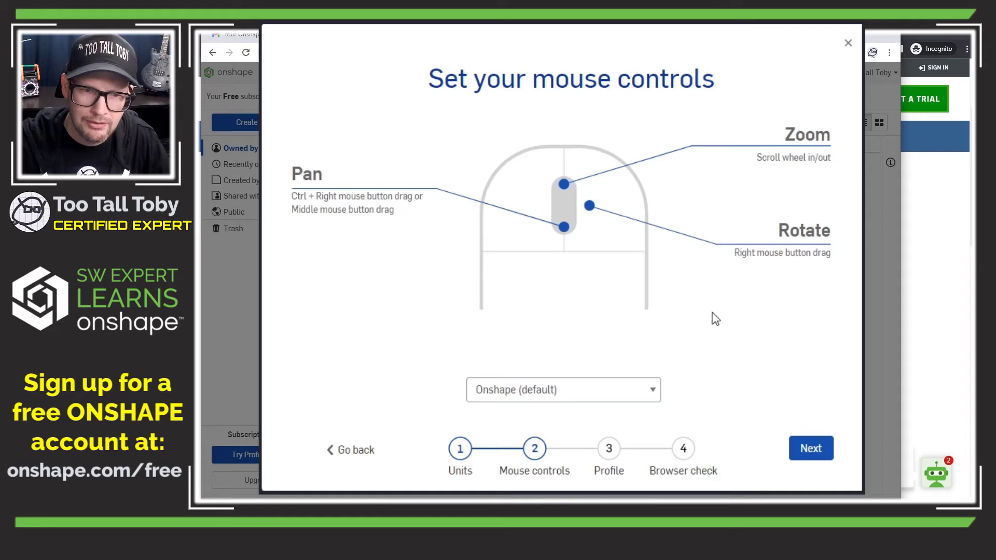
click(643, 395)
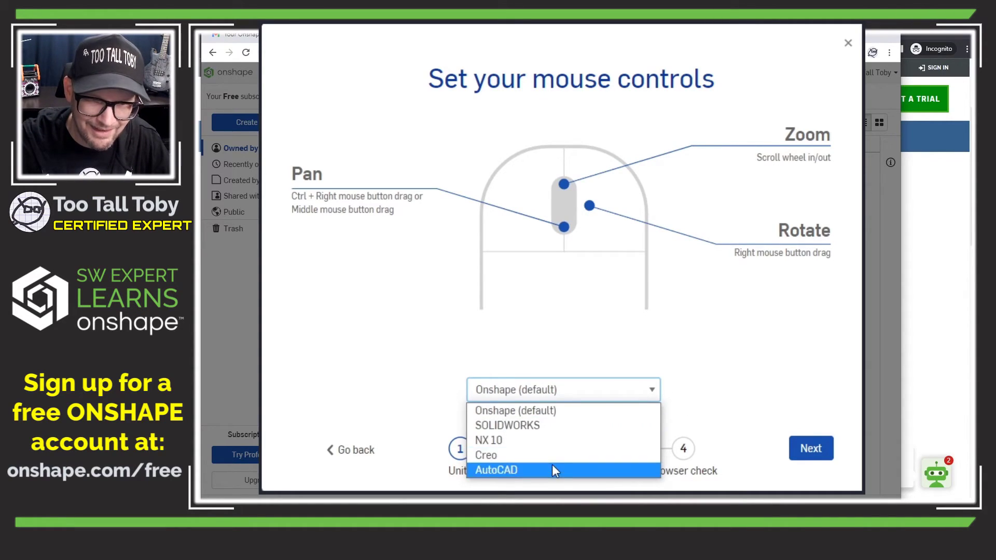
click(571, 425)
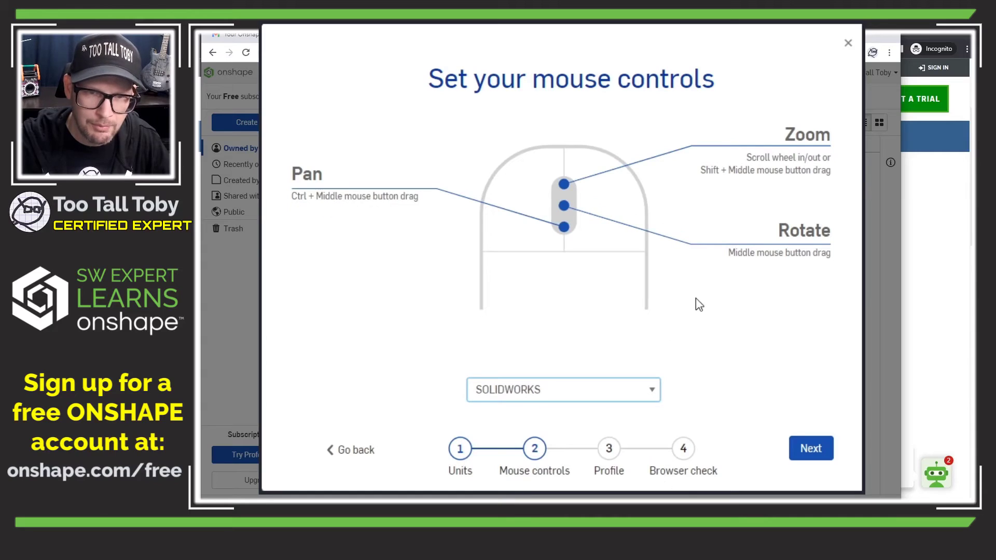
Step: Review the SOLIDWORKS mouse control mappings and continue to the profile step
drag(730, 253, 791, 242)
click(760, 155)
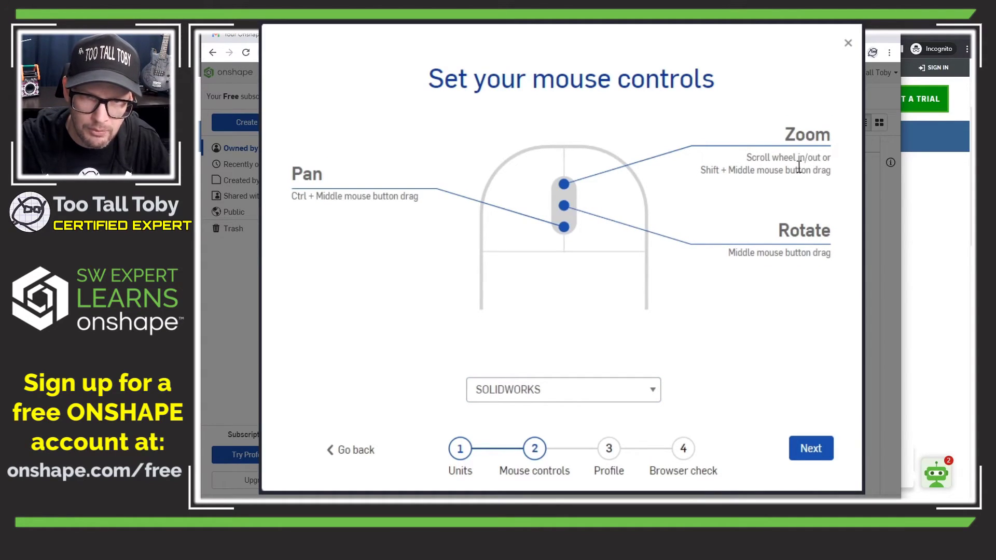
drag(707, 170, 799, 173)
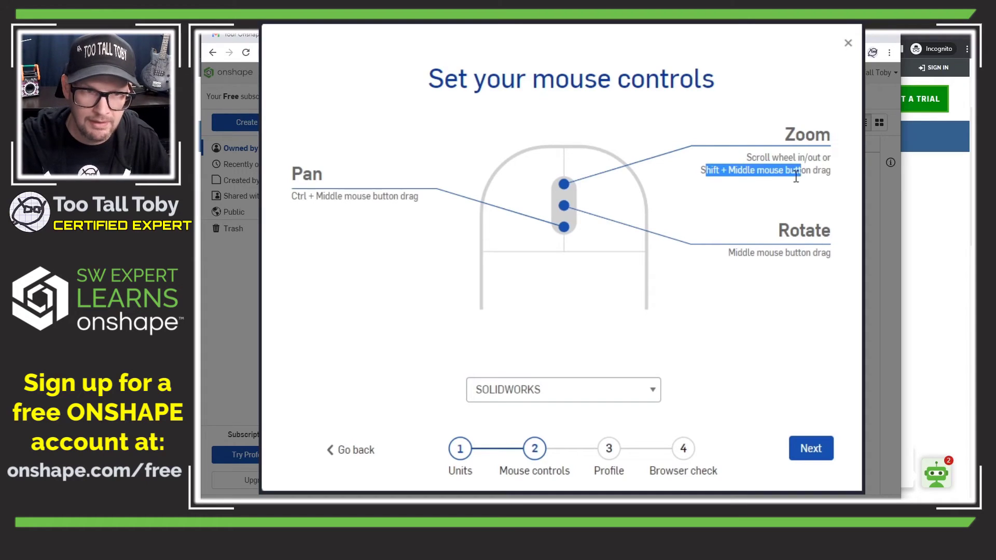
click(797, 174)
drag(285, 200, 290, 196)
click(290, 196)
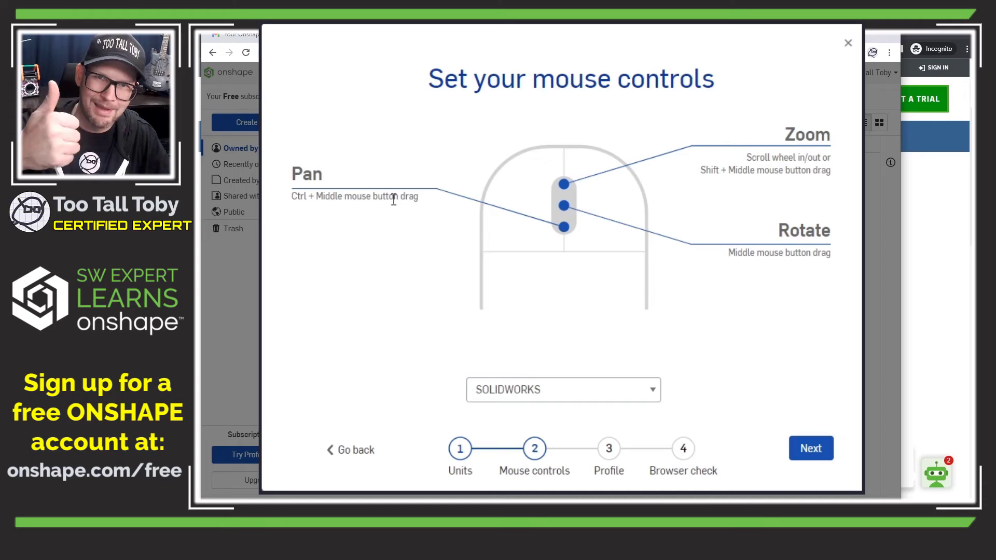
click(812, 451)
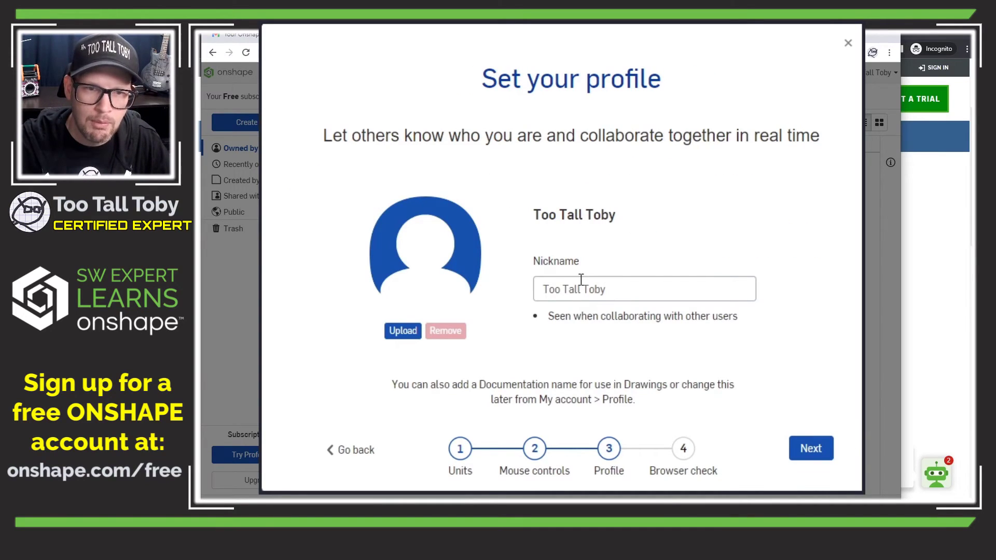
Step: Remove the spaces from the profile nickname
click(566, 290)
key(BackSpace)
key(Right)
key(Right)
key(Right)
key(Right)
key(Delete)
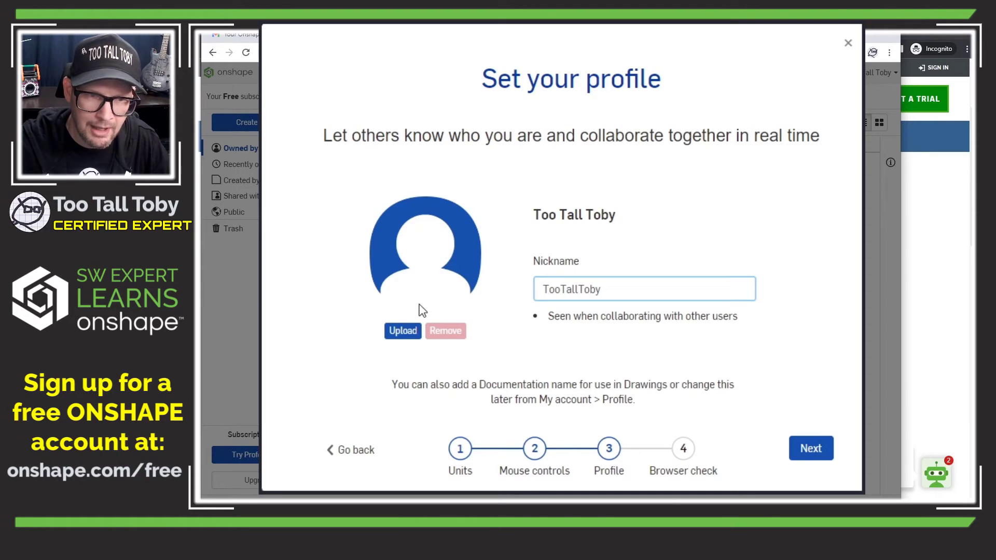
Step: Upload and save the glasses doodle as the profile picture, then continue
click(400, 340)
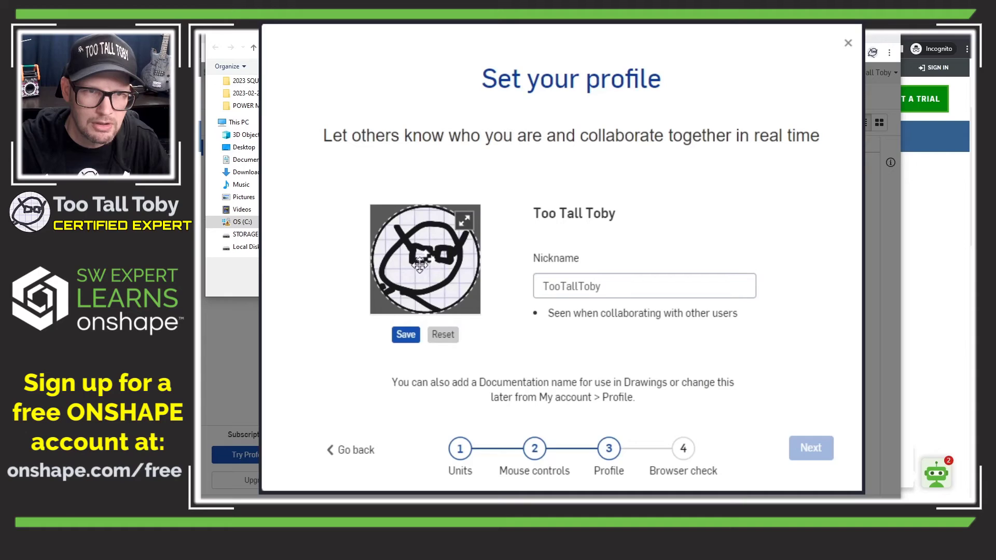
click(407, 338)
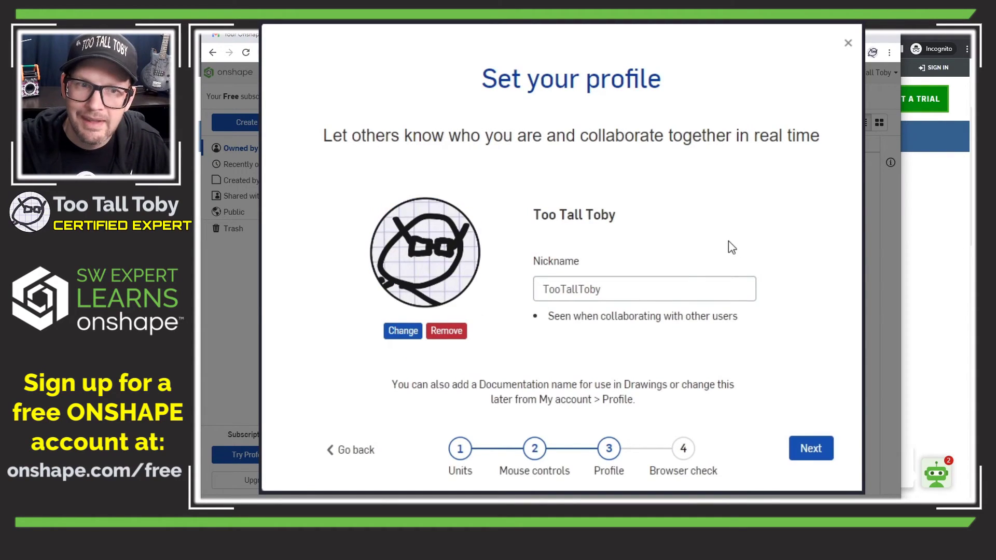
click(813, 449)
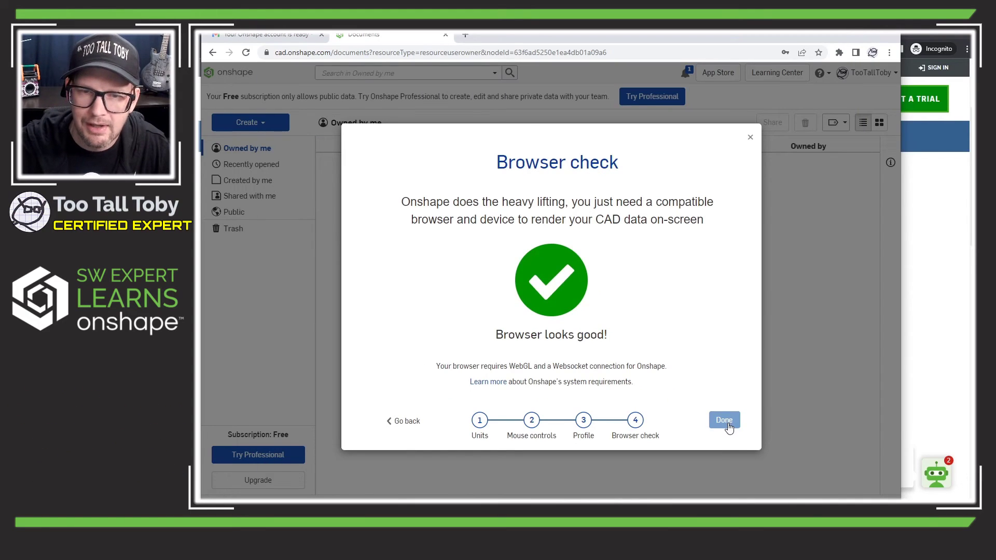
Step: Finish the browser check step with Done to reach the empty Owned by me list
click(725, 421)
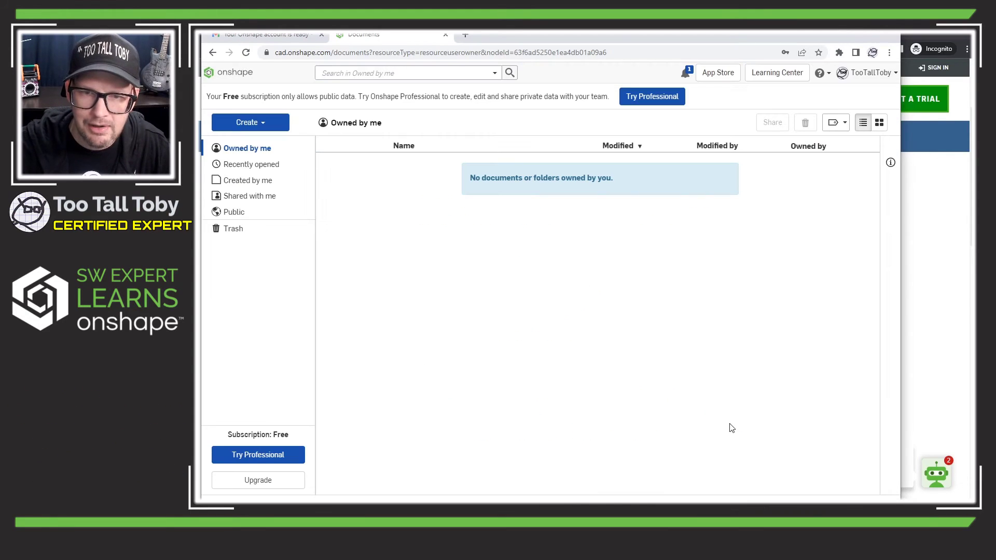